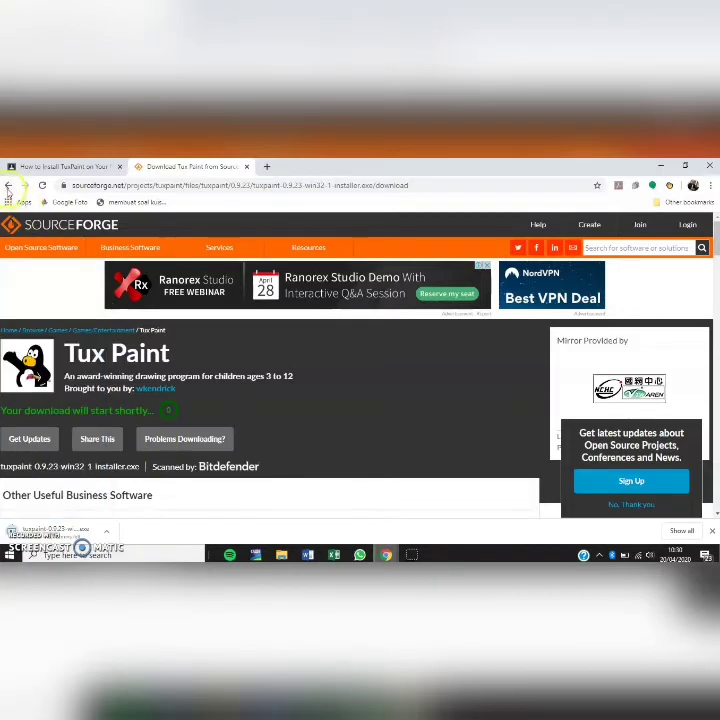
Step: Return to the Tux Paint Windows download page, download Tux Paint Stamps 2018.09.01, and dismiss the downloads bar
left_click(8, 185)
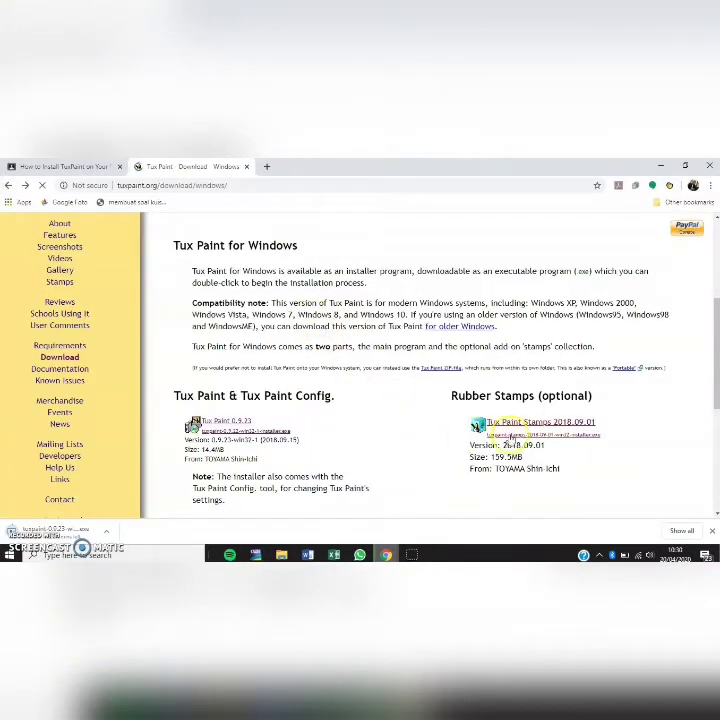
left_click(541, 425)
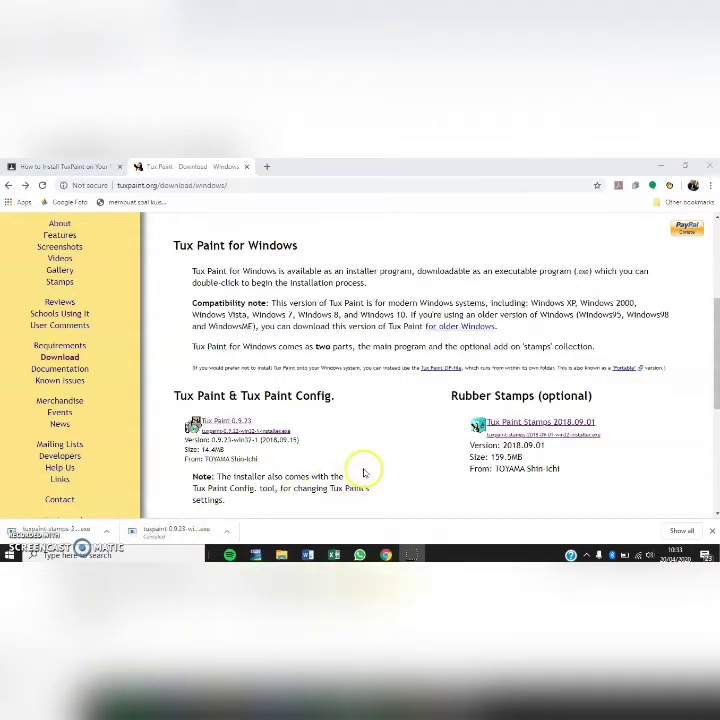
left_click(711, 530)
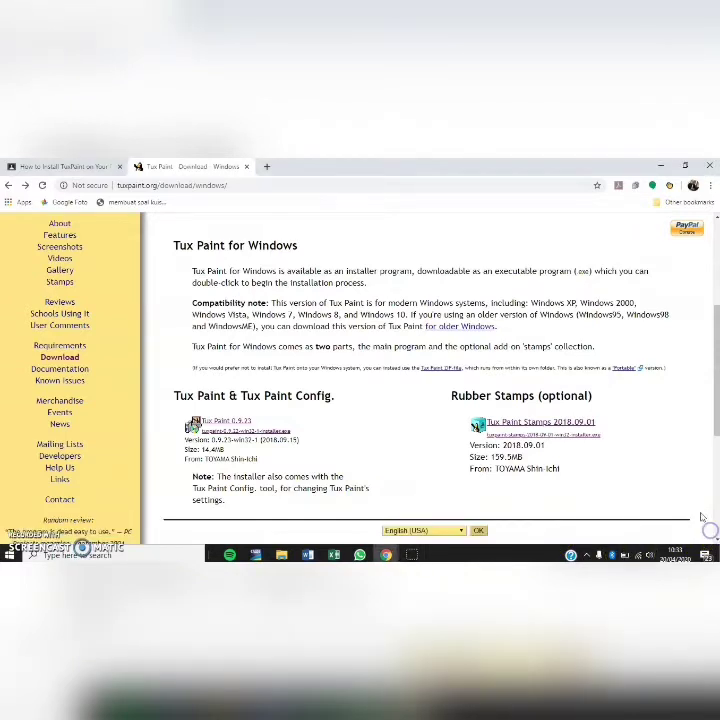
Step: Switch to File Explorer and locate the Tux Paint and Tux Paint stamps installers in the Downloads folder
left_click(282, 555)
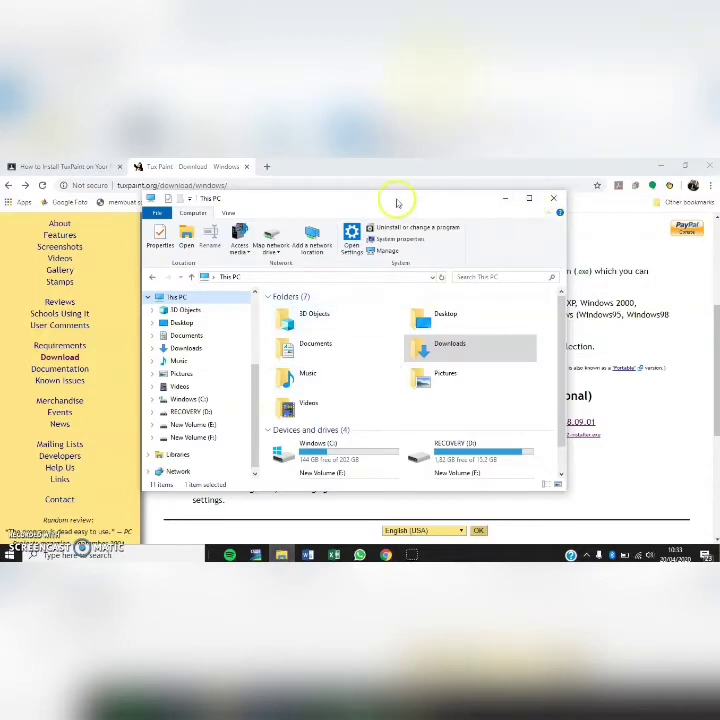
left_click_drag(394, 199, 338, 198)
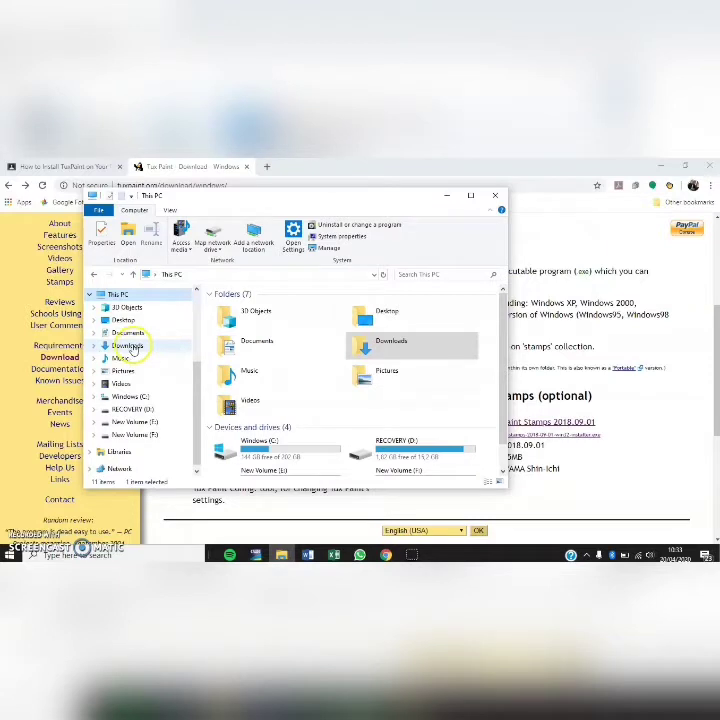
left_click(128, 345)
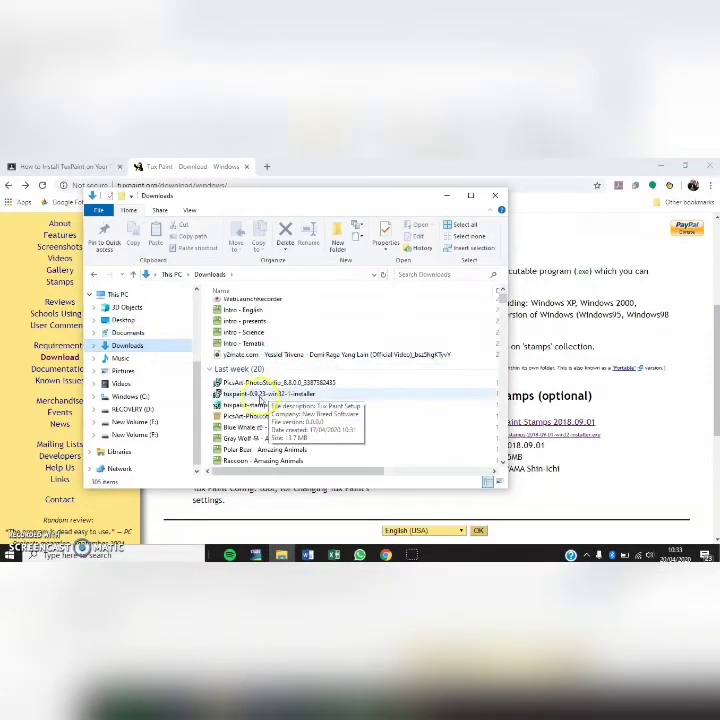
left_click(255, 394)
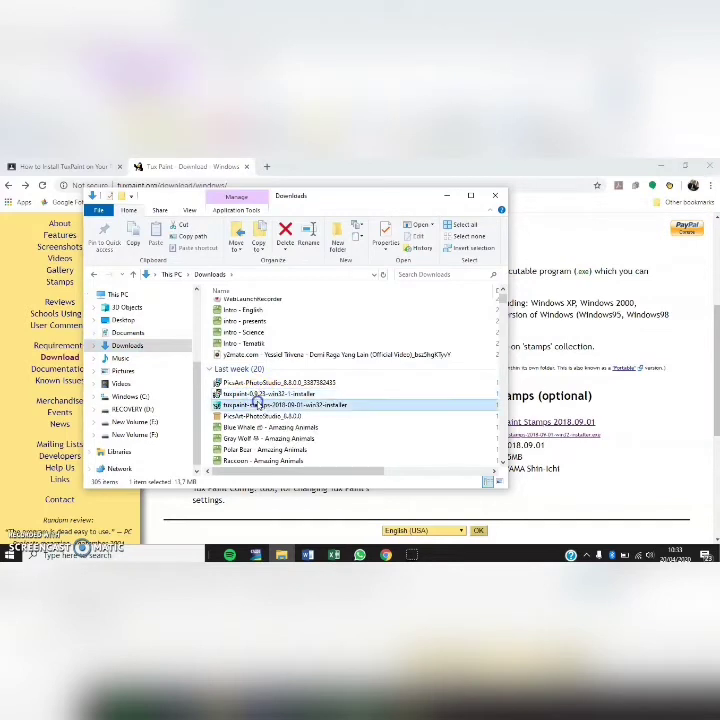
left_click(259, 404)
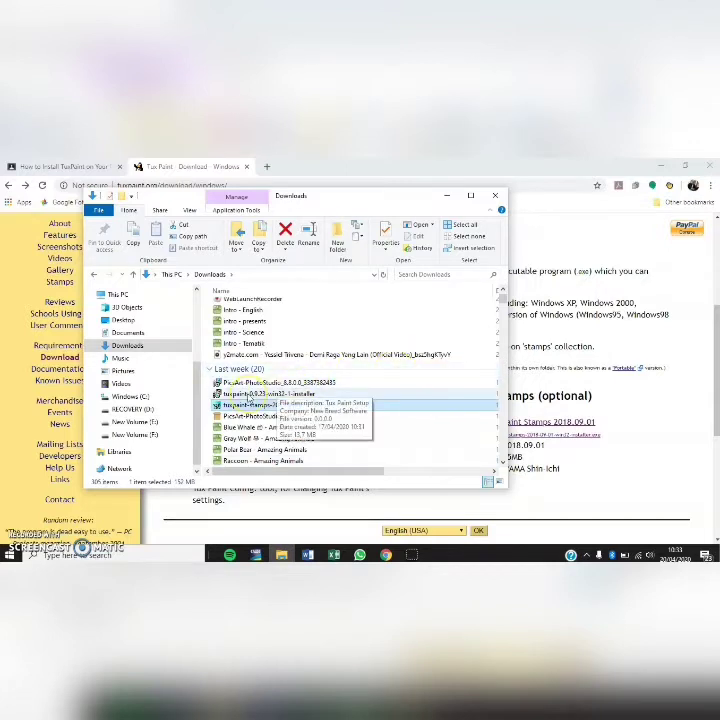
Step: Run tuxpaint-0.9.23-win32-1-installer and choose English as the setup language
left_click(248, 394)
double_click(252, 396)
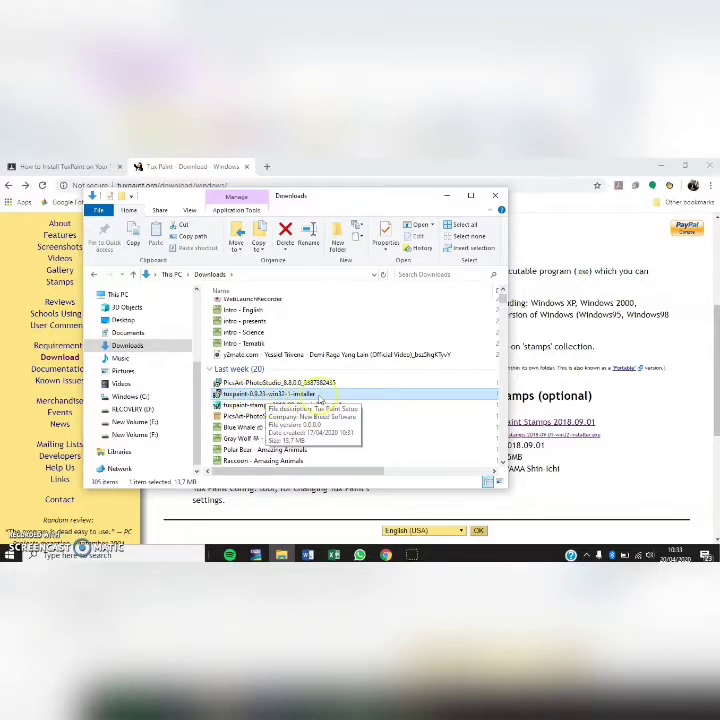
double_click(262, 395)
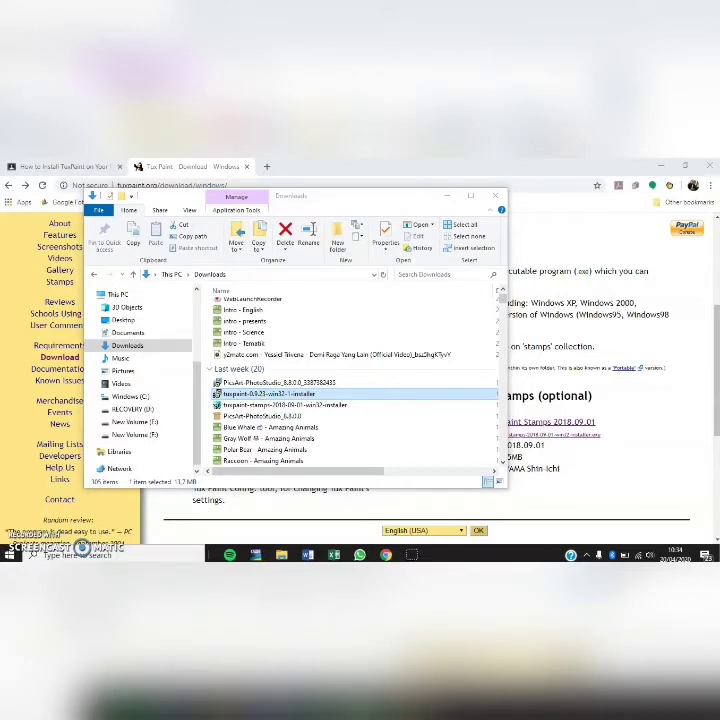
left_click(318, 434)
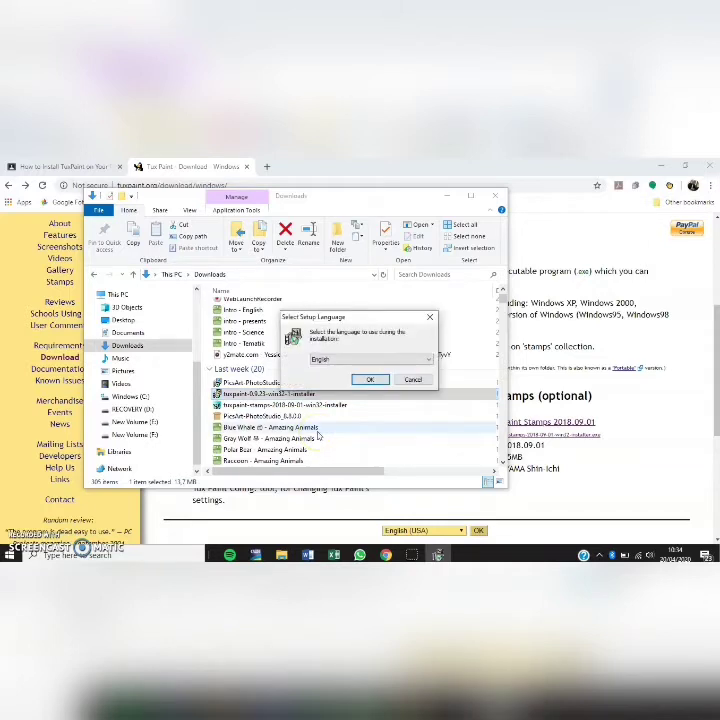
left_click(370, 381)
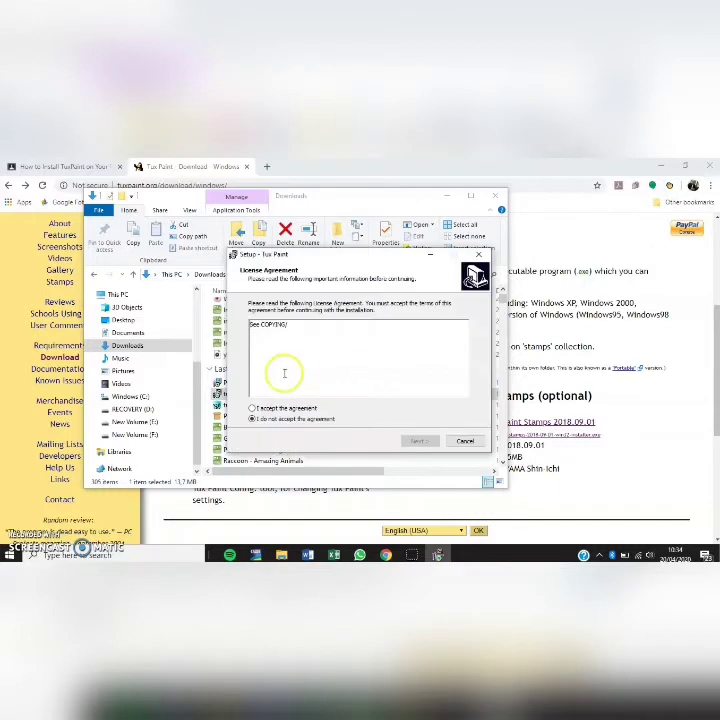
Step: Accept the Tux Paint license agreement and set the installation type to All Users
left_click(256, 408)
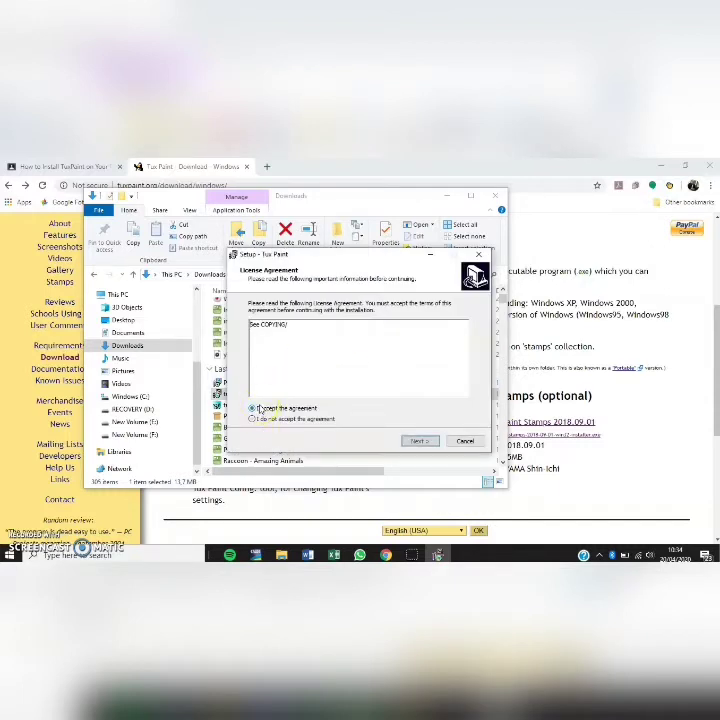
left_click(418, 441)
left_click(265, 317)
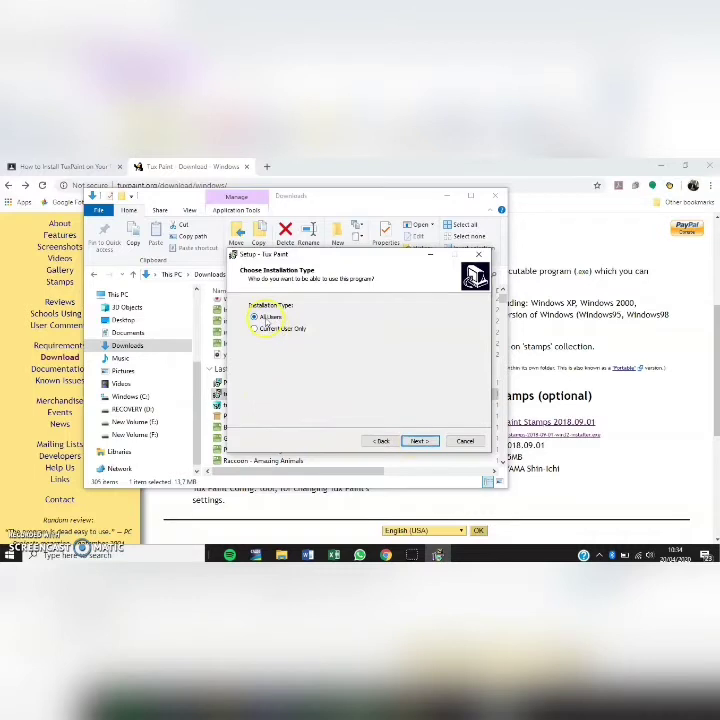
left_click(418, 442)
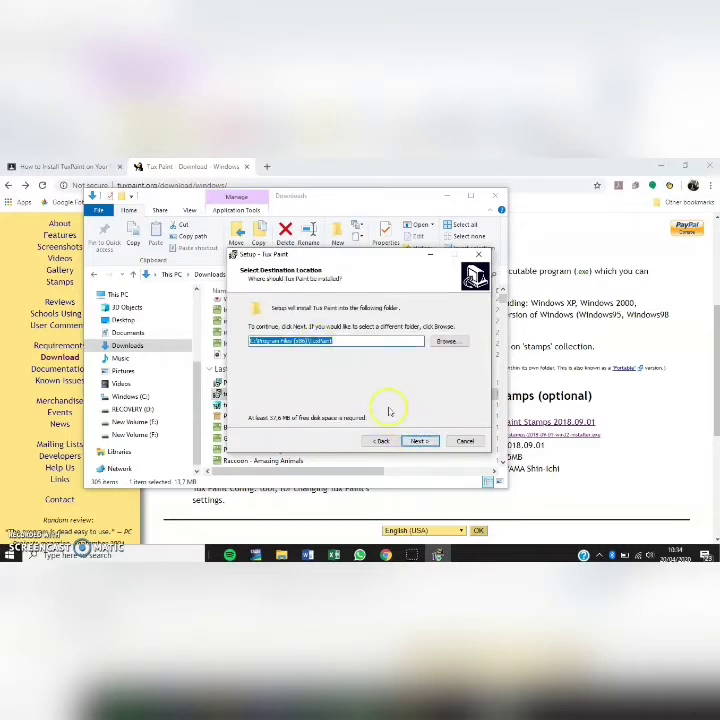
Step: Install Tux Paint into C:\Program Files (x86)\TuxPaint with the Tux Paint Start Menu folder and a desktop shortcut
left_click(418, 442)
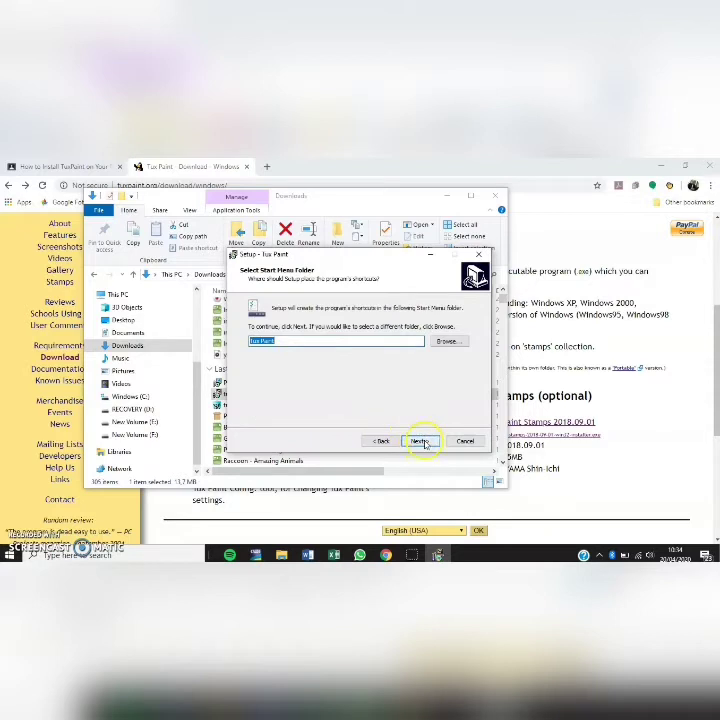
left_click(420, 443)
left_click(301, 342)
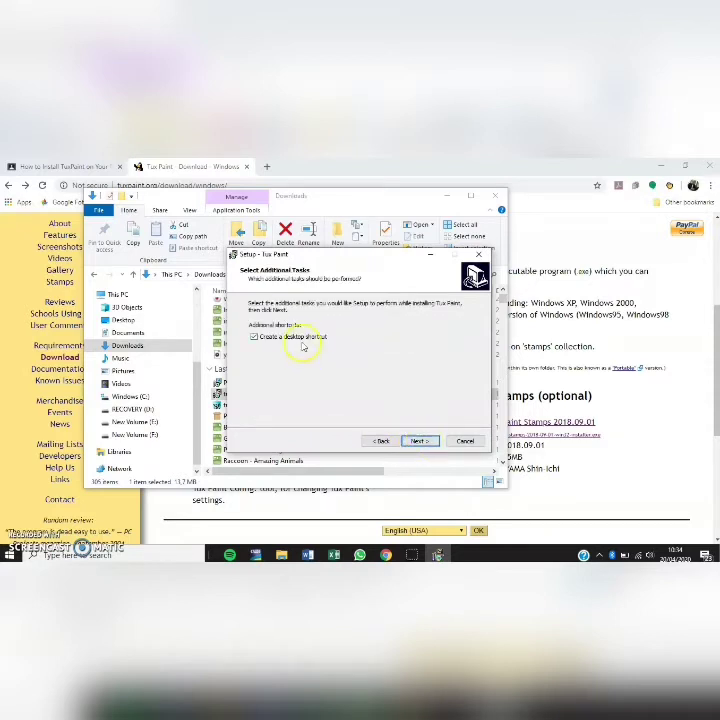
left_click(420, 442)
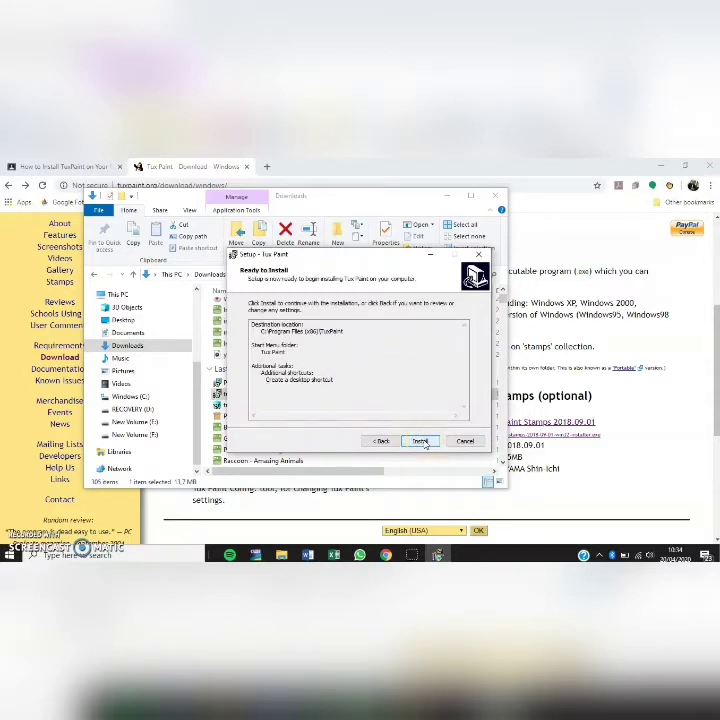
left_click(422, 442)
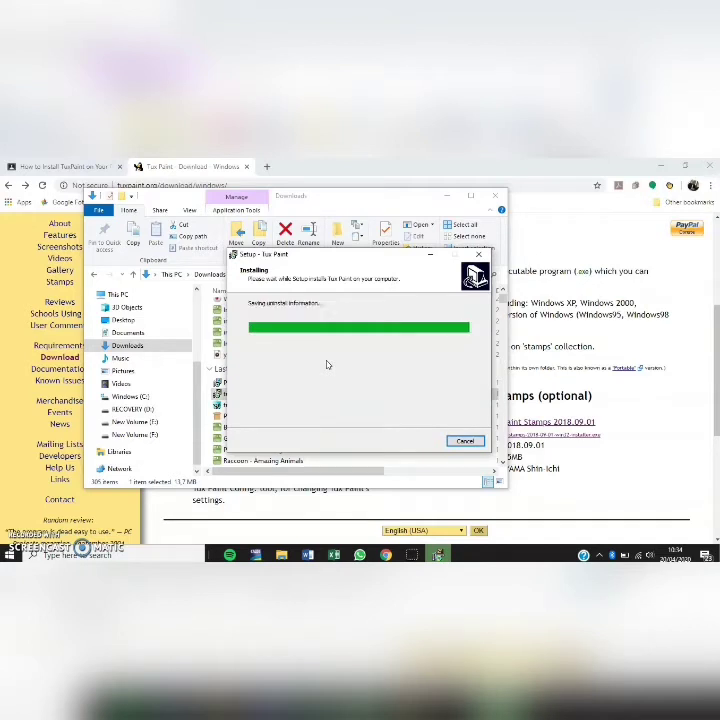
Step: Finish the setup wizard with the options to view the README and launch Tux Paint Config enabled, dismissing any error
left_click(326, 359)
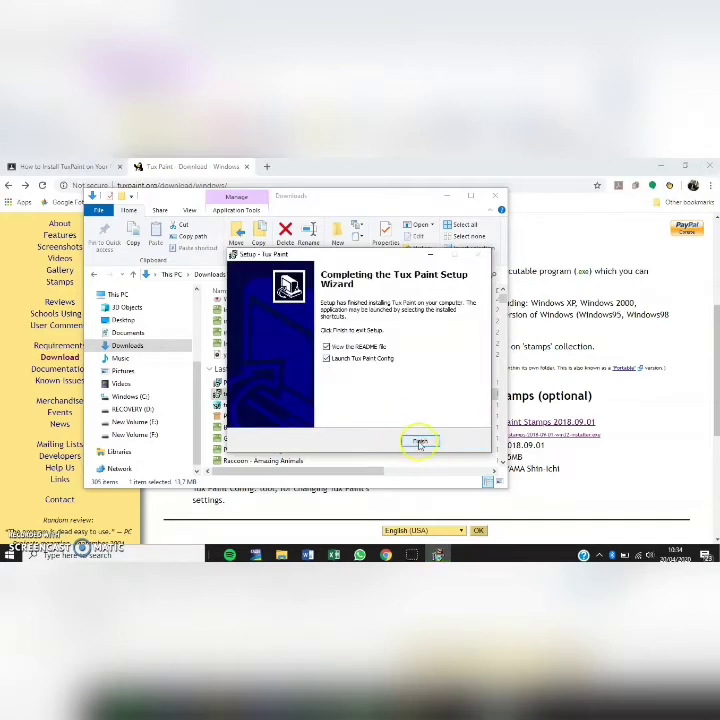
left_click(420, 443)
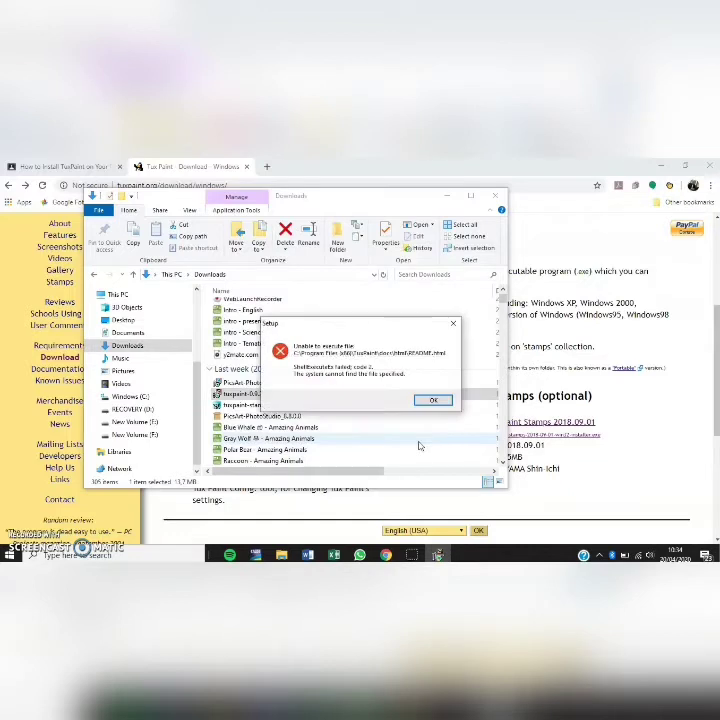
left_click(437, 402)
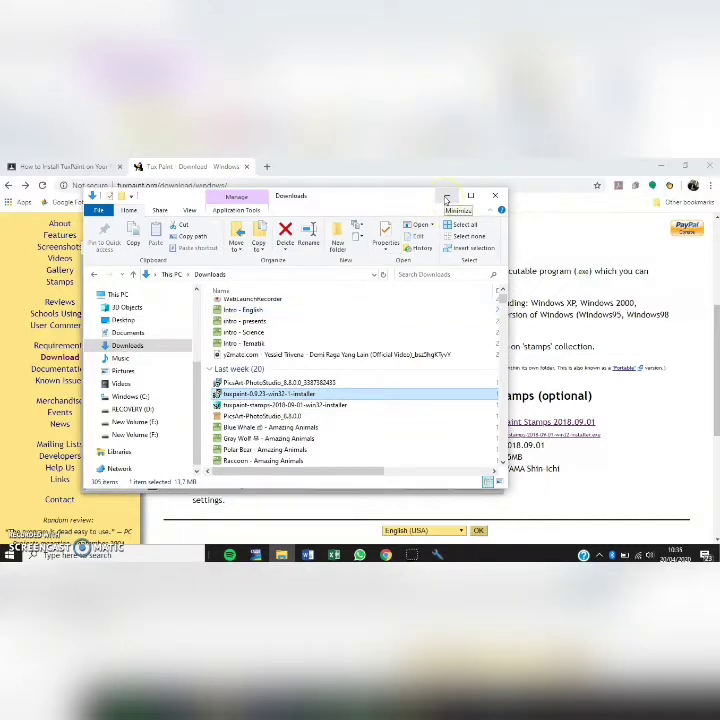
Step: Minimize File Explorer and the browser, and move the Tux Paint Config window to a clear spot on the desktop
left_click(446, 197)
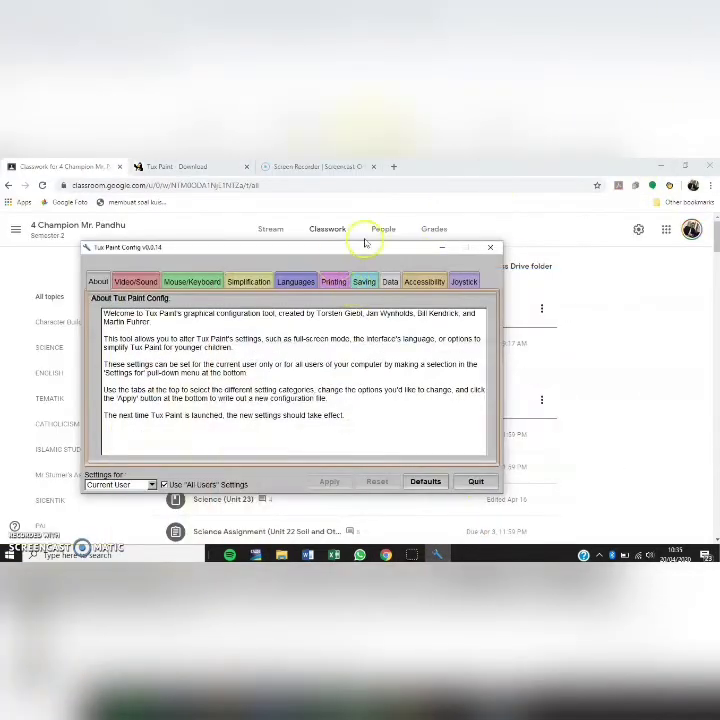
left_click(660, 165)
left_click_drag(329, 244, 288, 185)
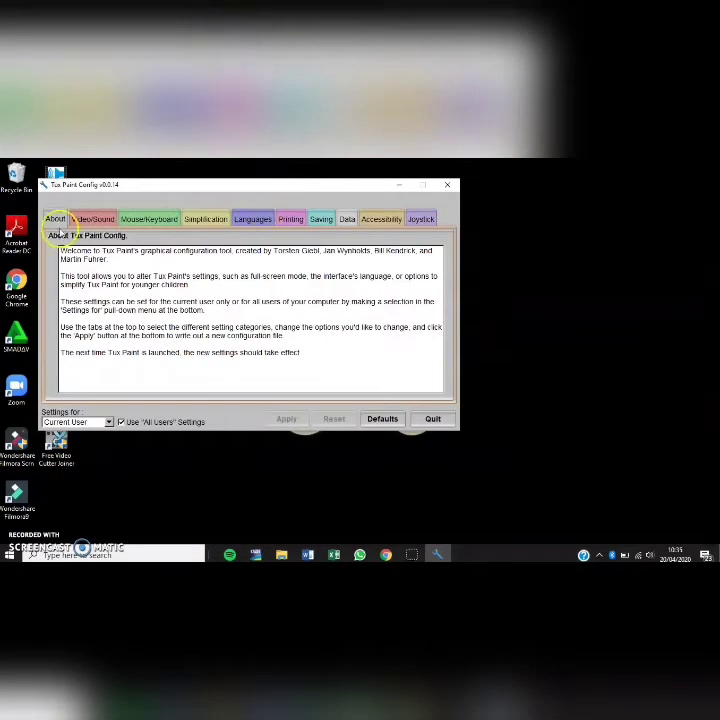
Step: Set Tux Paint Config to apply to All Users and enable Fullscreen video with the Native screen resolution
left_click(109, 422)
left_click(98, 432)
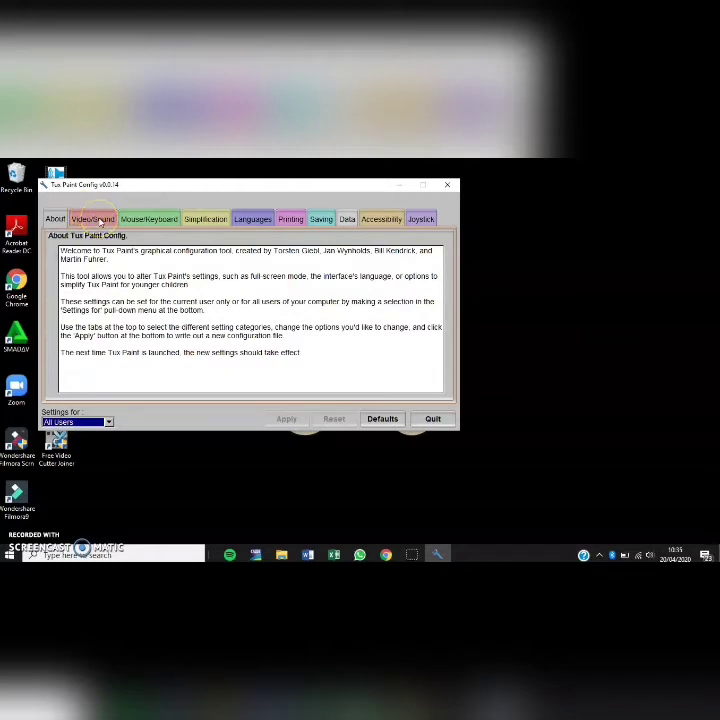
left_click(100, 221)
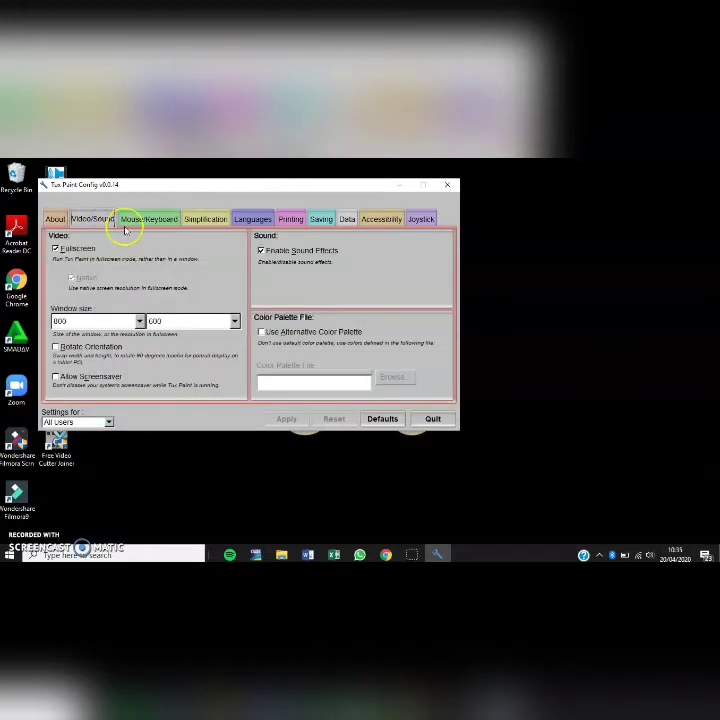
left_click(56, 249)
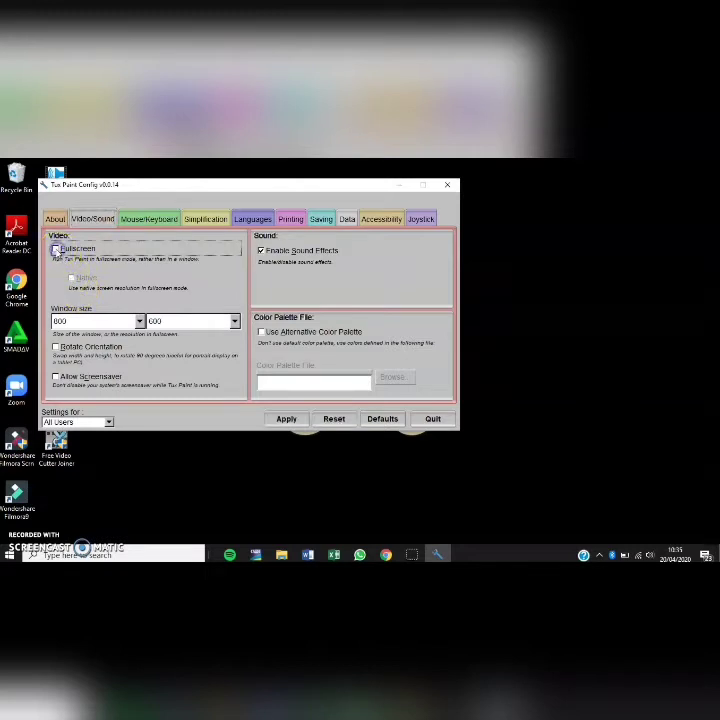
left_click(71, 278)
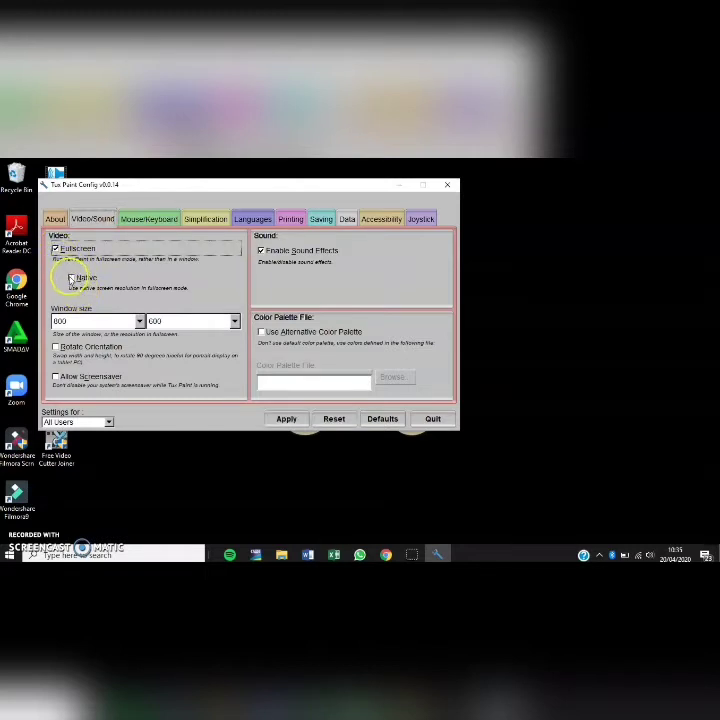
left_click(72, 278)
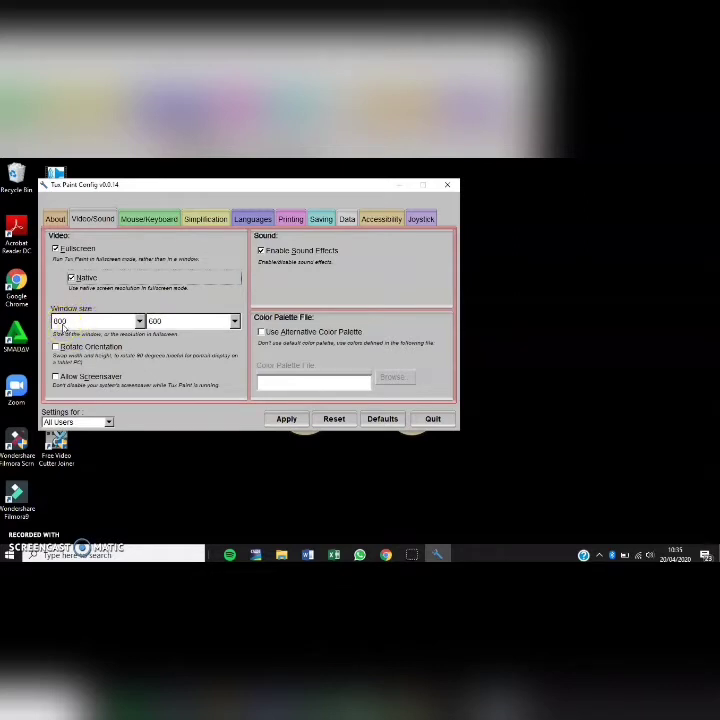
Step: Apply the video settings with the window size kept at 800 by 600, and quit the configuration tool
left_click(155, 322)
left_click(293, 422)
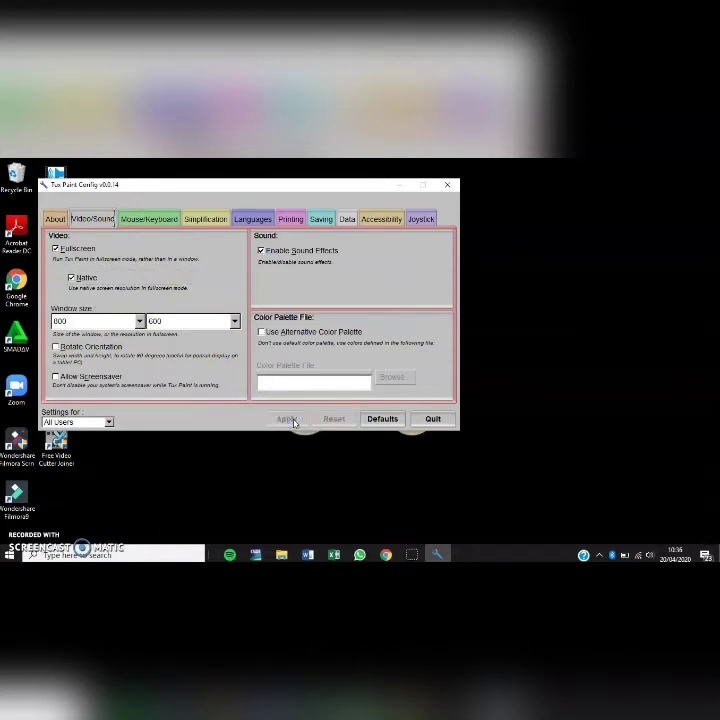
left_click(437, 420)
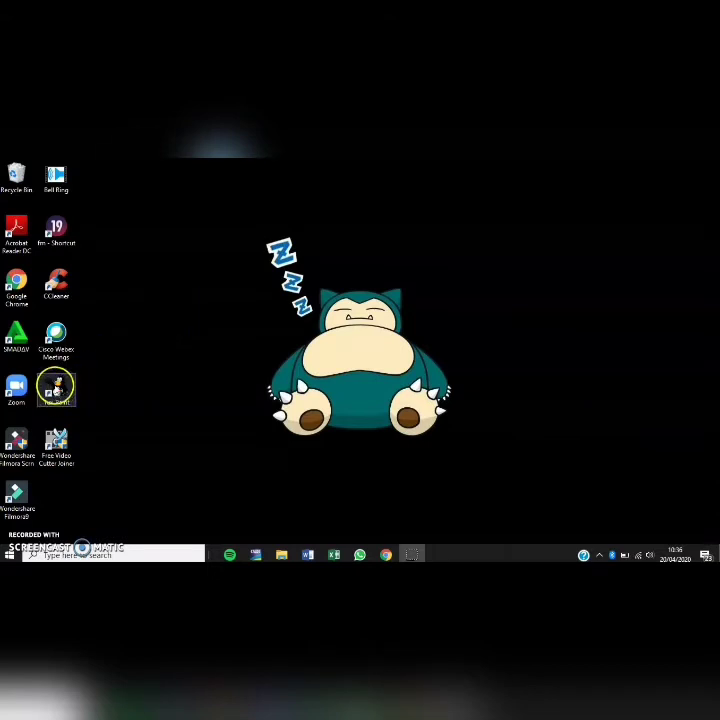
Step: Move the Tux Paint shortcut to an empty area of the desktop and launch Tux Paint
left_click(56, 388)
mouse_move(56, 388)
left_mouse_down()
mouse_move(103, 350)
mouse_move(140, 190)
mouse_move(130, 195)
mouse_move(132, 188)
left_mouse_up()
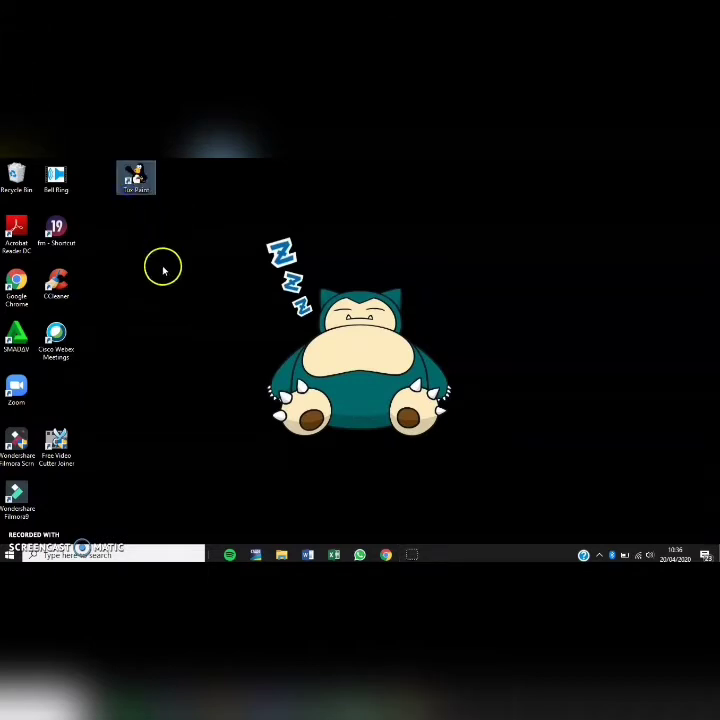
double_click(138, 177)
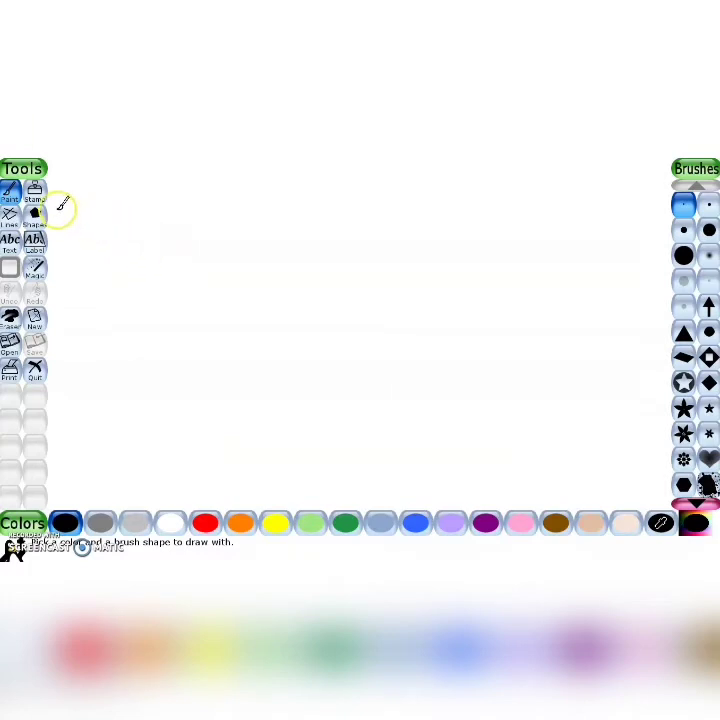
Step: Check which stamps the Stamp tool offers, and quit Tux Paint
left_click(34, 192)
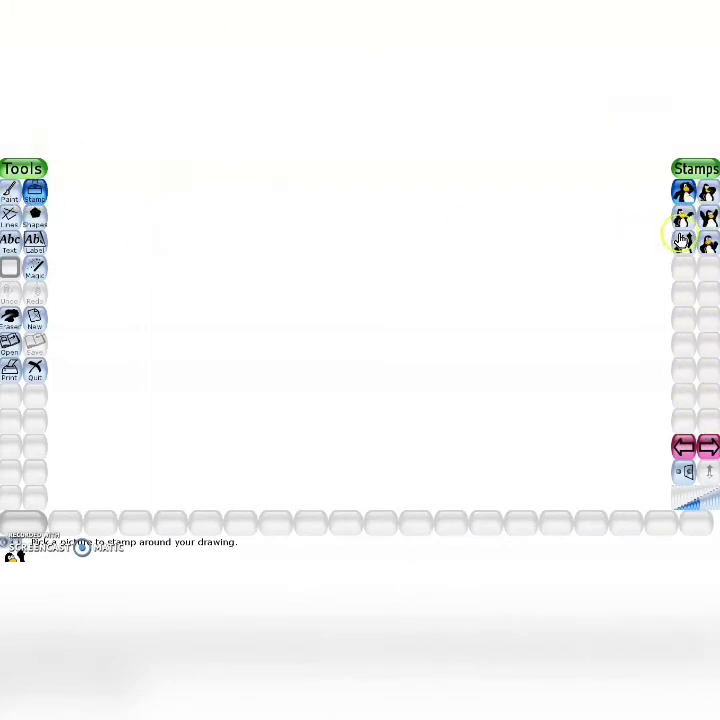
key("Escape")
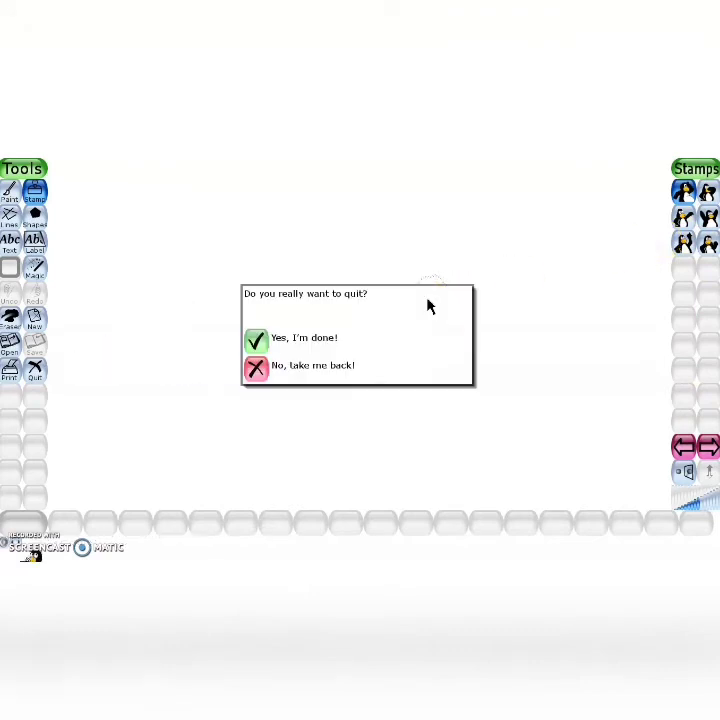
left_click(256, 340)
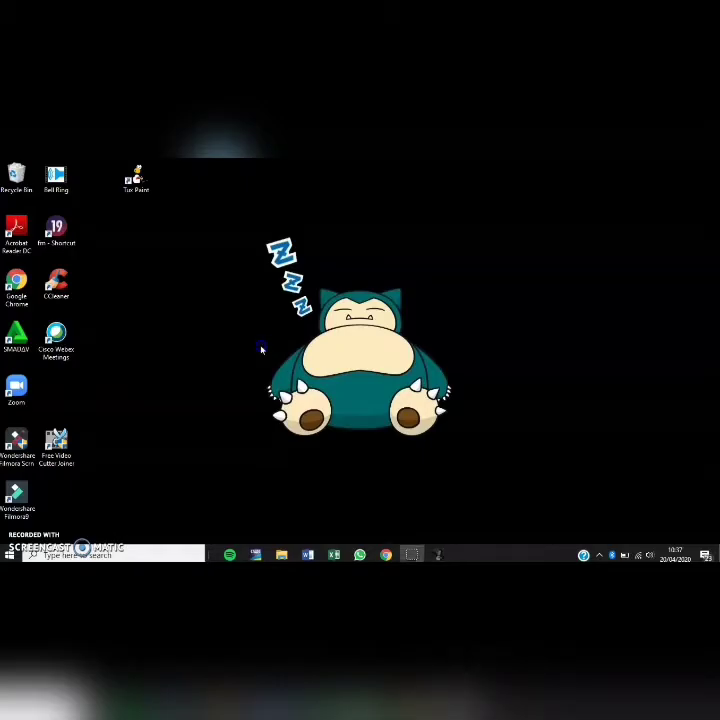
Step: Run tuxpaint-stamps-2018-09-01-win32-installer from Downloads with English as the setup language, and minimize File Explorer
left_click(284, 556)
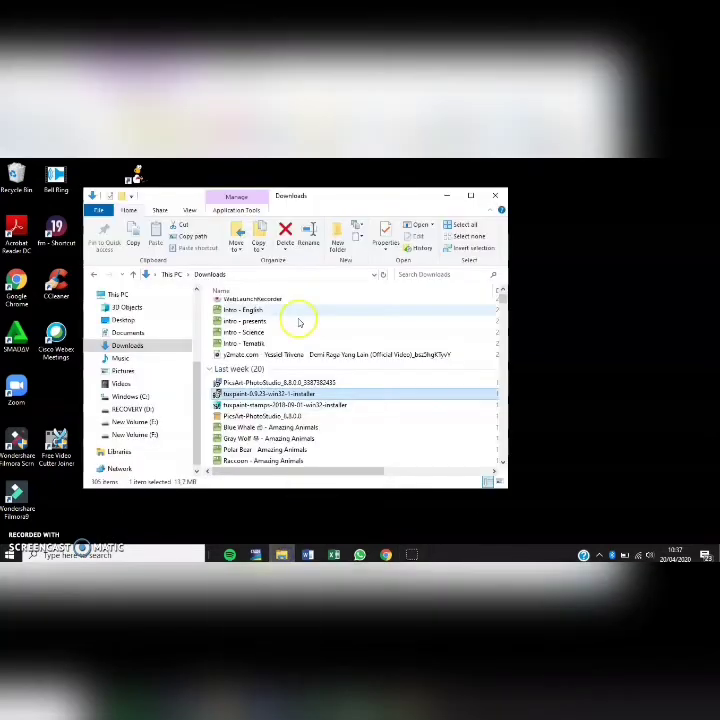
left_click(228, 405)
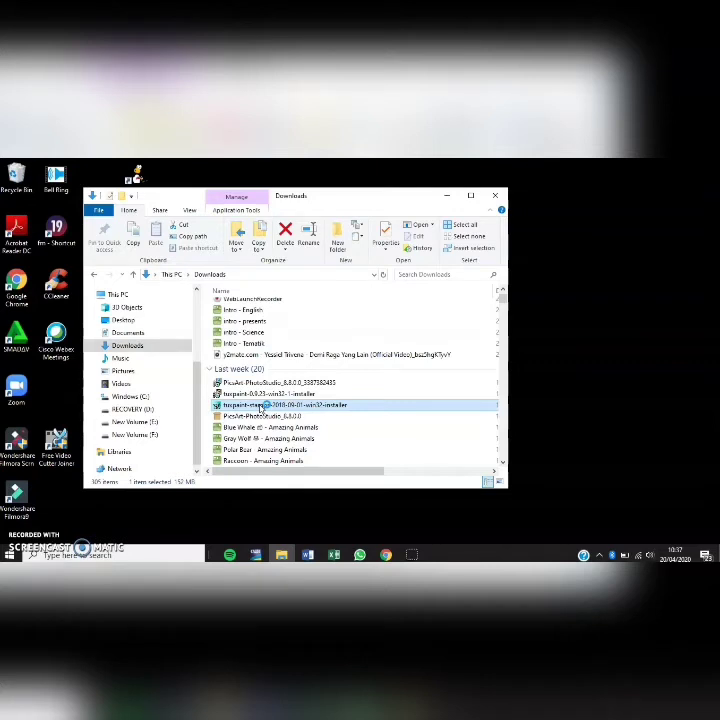
double_click(262, 407)
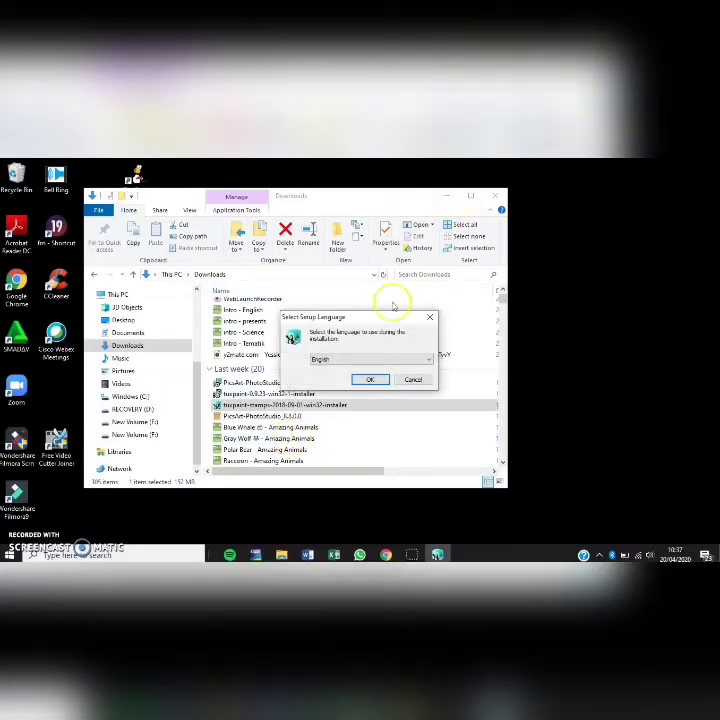
left_click(369, 380)
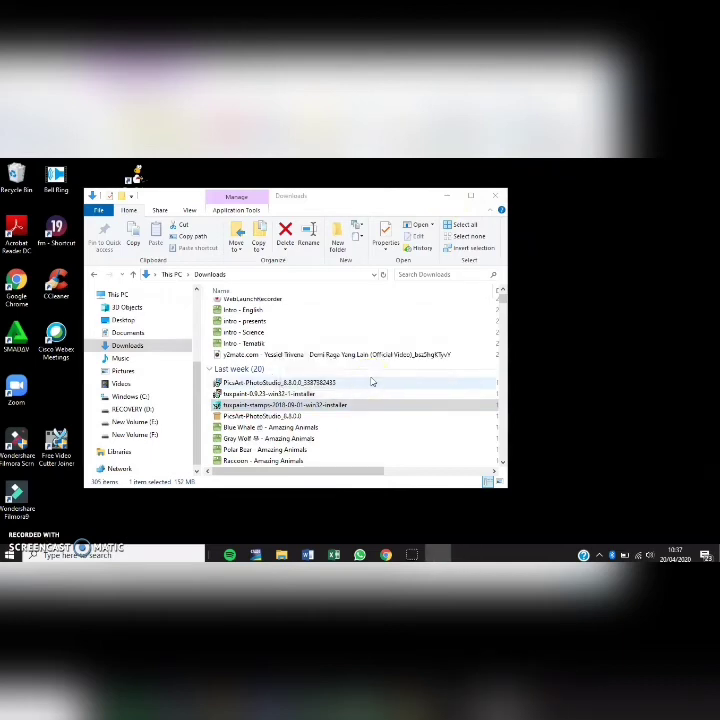
left_click(451, 199)
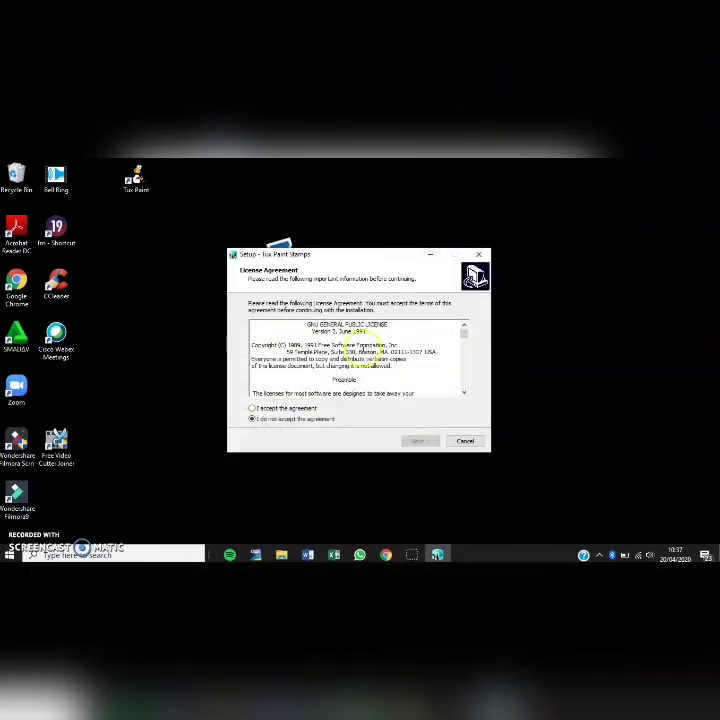
Step: Accept the Tux Paint Stamps license agreement and keep All Users as the installation type
left_click(278, 409)
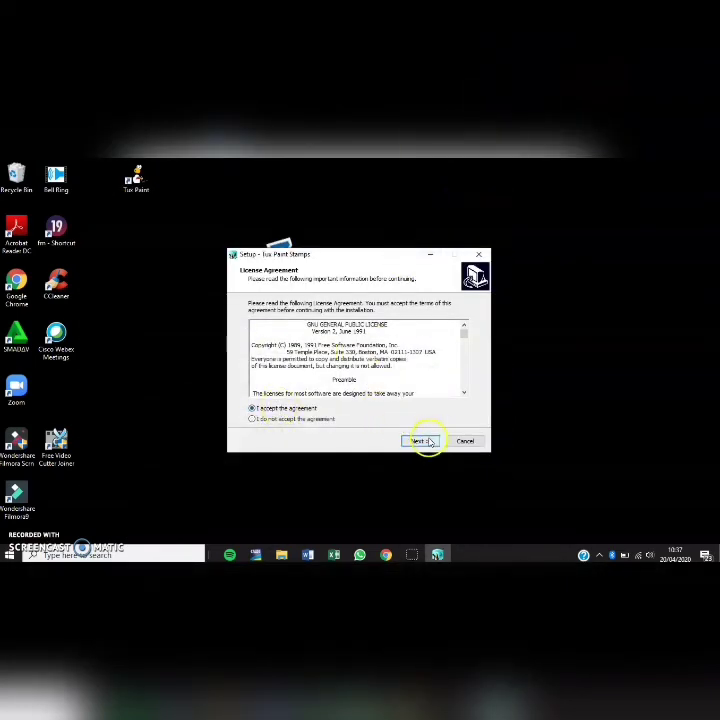
left_click(422, 441)
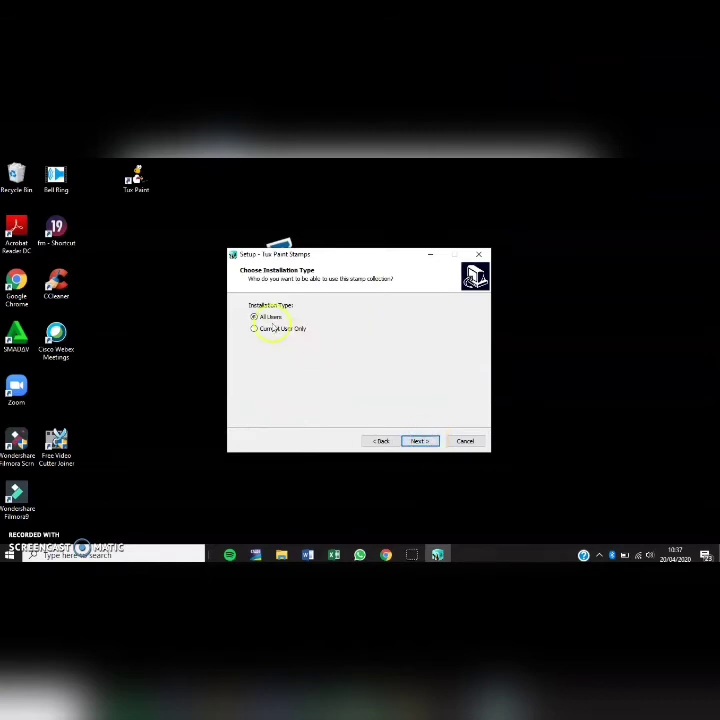
left_click(421, 441)
left_click(419, 441)
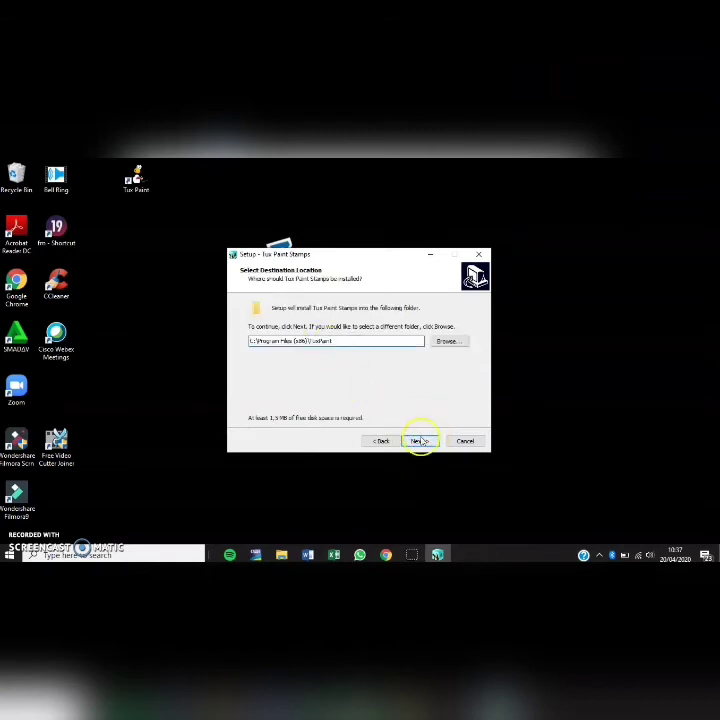
Step: Install the stamps into C:\Program Files (x86)\TuxPaint with the Tux Paint Start Menu folder, and finish the setup
left_click(423, 443)
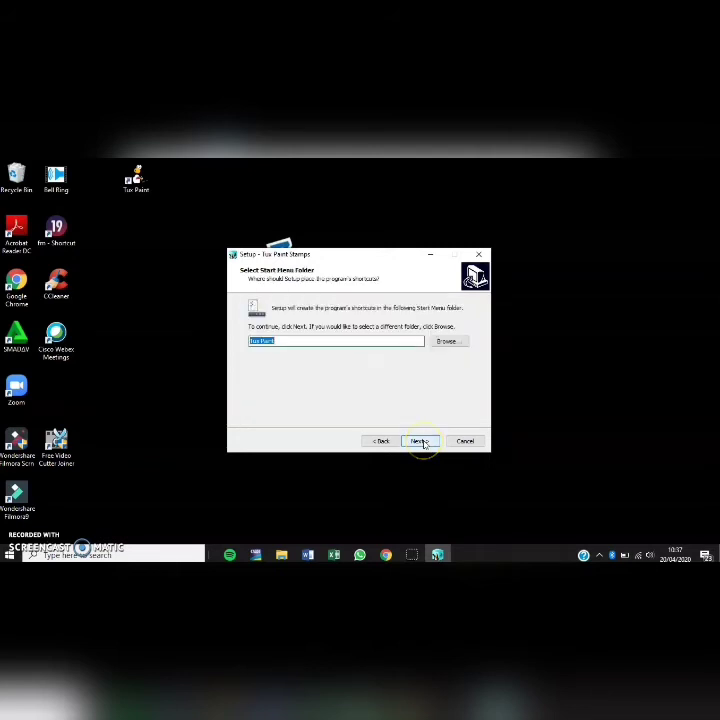
left_click(423, 443)
left_click(416, 442)
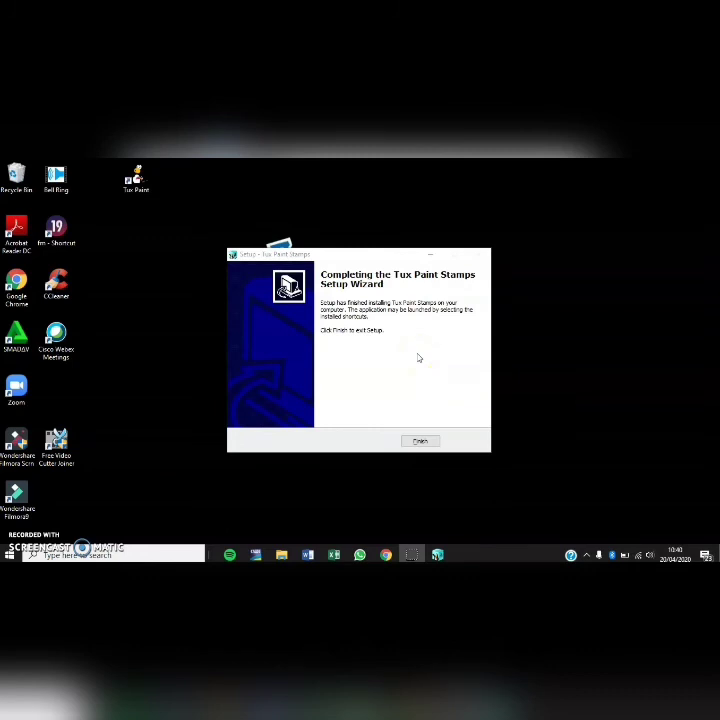
left_click(412, 443)
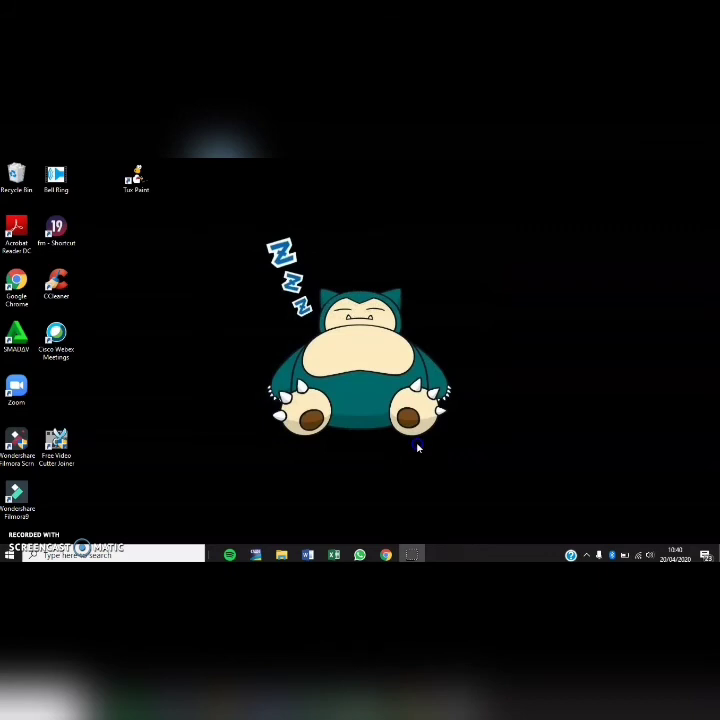
Step: Refresh the desktop and launch Tux Paint past its title screen to the drawing canvas
left_click(482, 272)
right_click(356, 237)
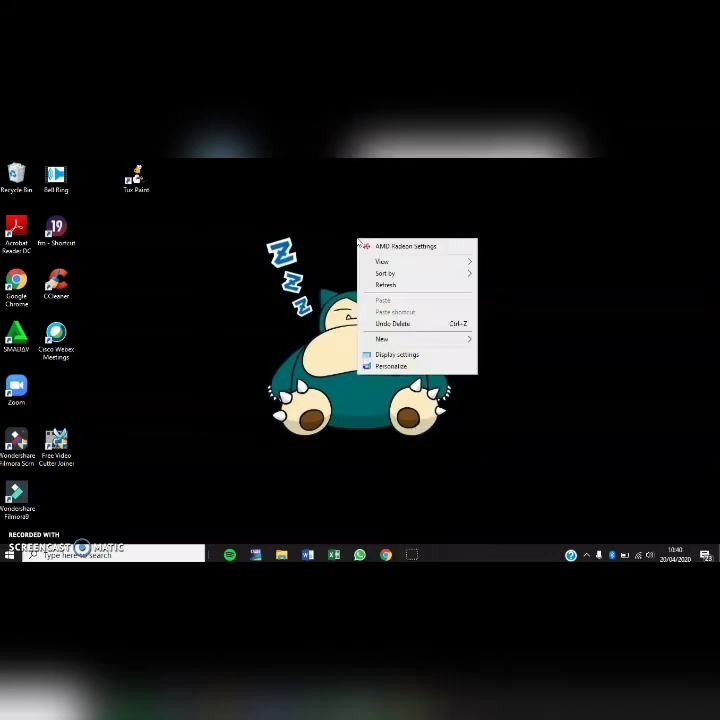
left_click(385, 288)
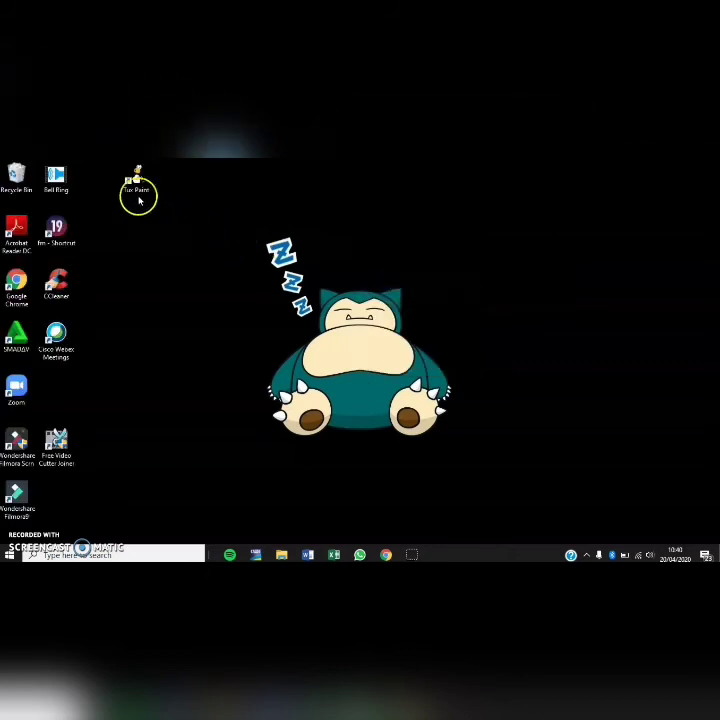
double_click(135, 177)
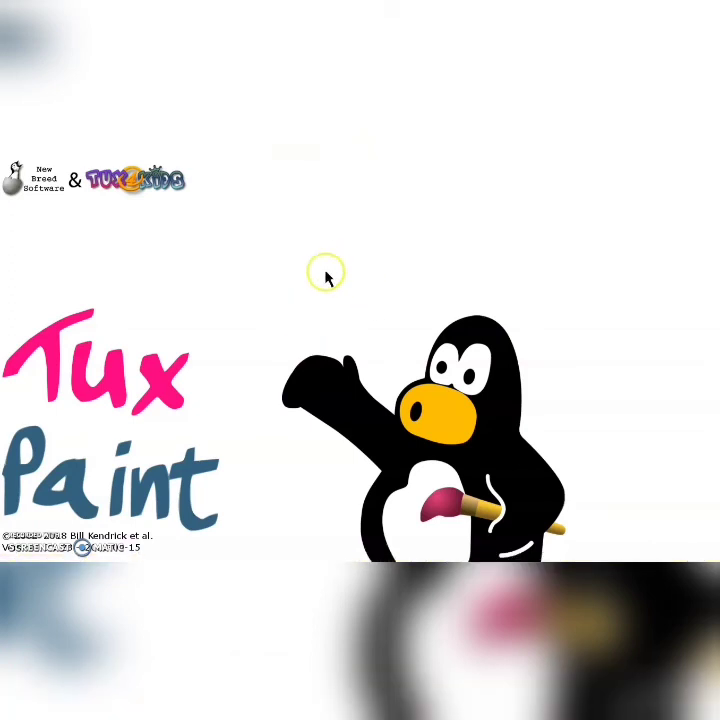
left_click(326, 326)
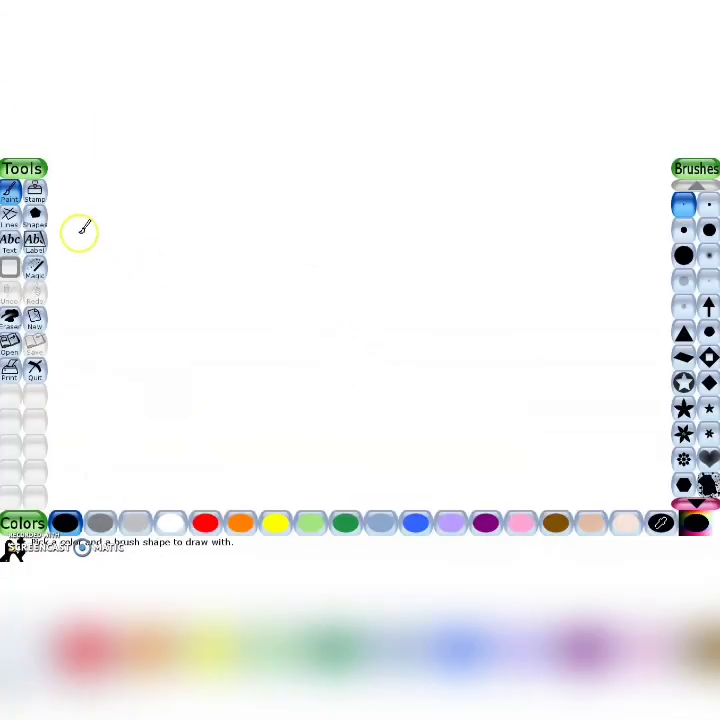
Step: Browse the installed stamp collection with the Stamp tool, switching categories and going through the vehicle stamps
left_click(38, 197)
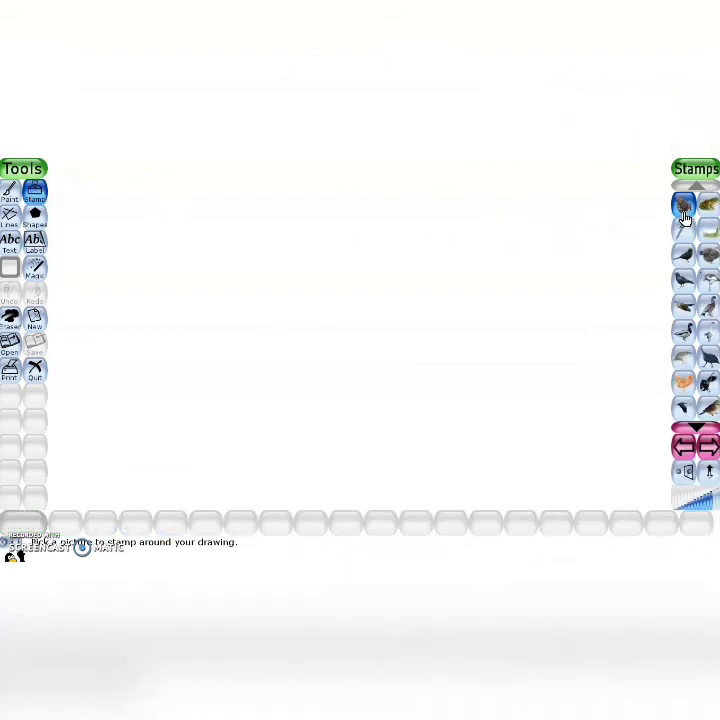
left_click(686, 450)
left_click(686, 450)
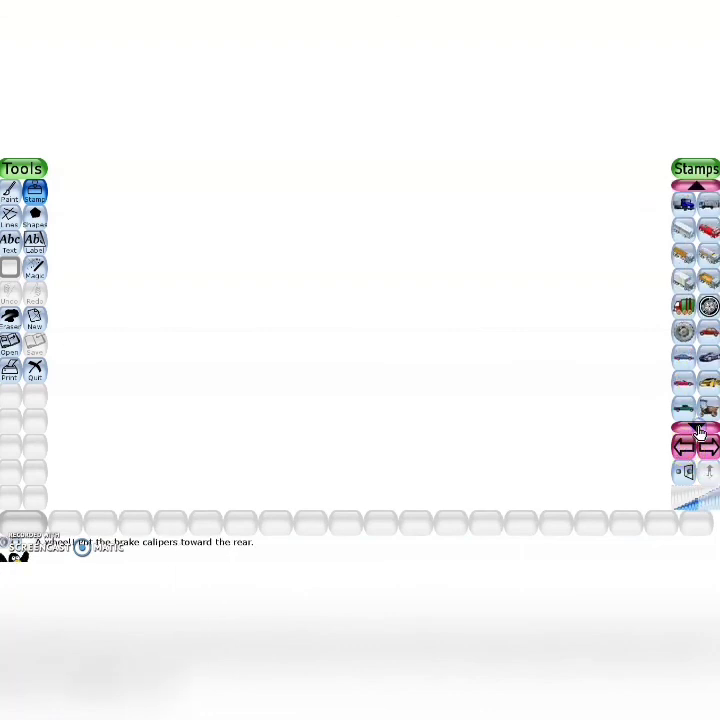
left_click(699, 430)
left_click(699, 430)
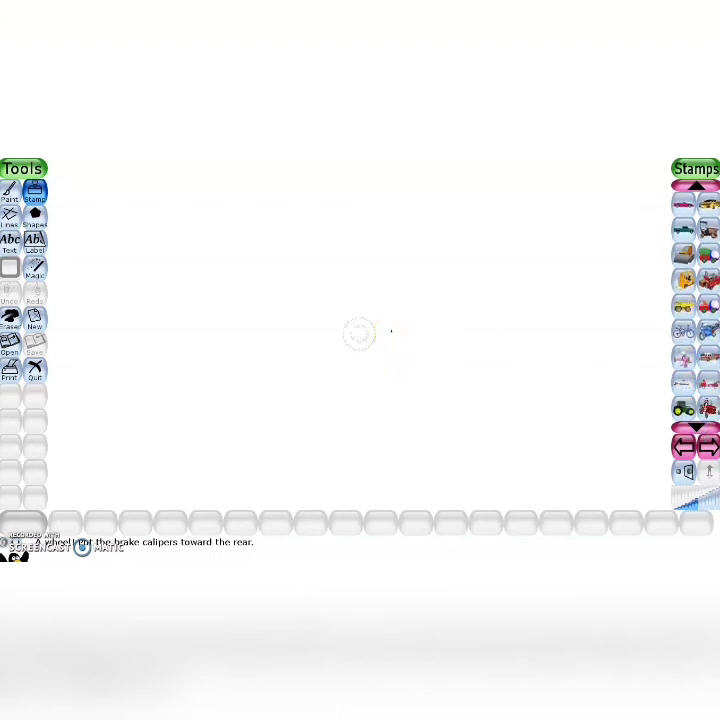